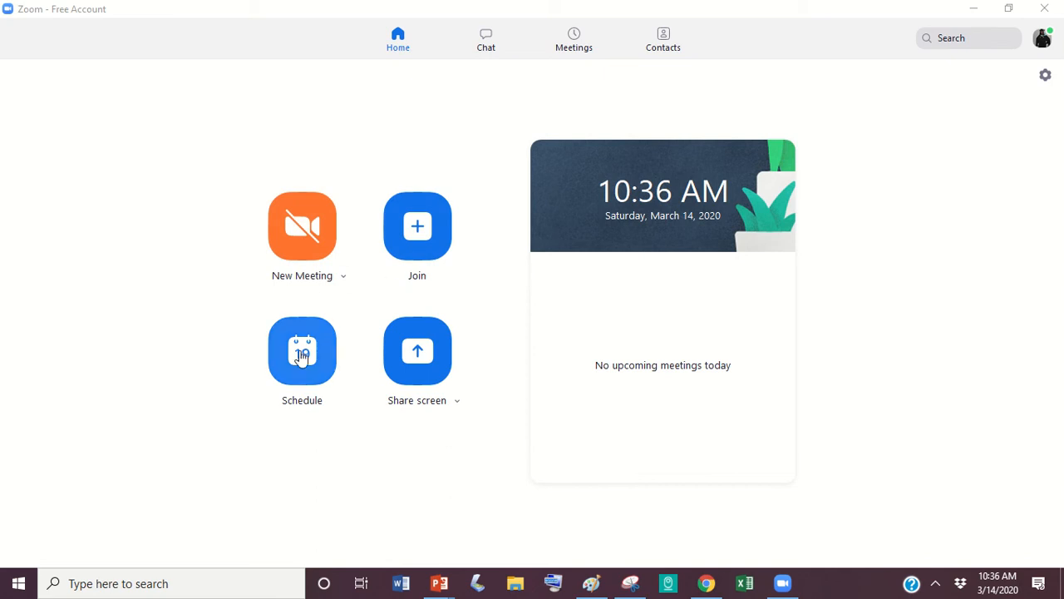
Toggle the option to share computer sounds when sharing the screen.
click(455, 406)
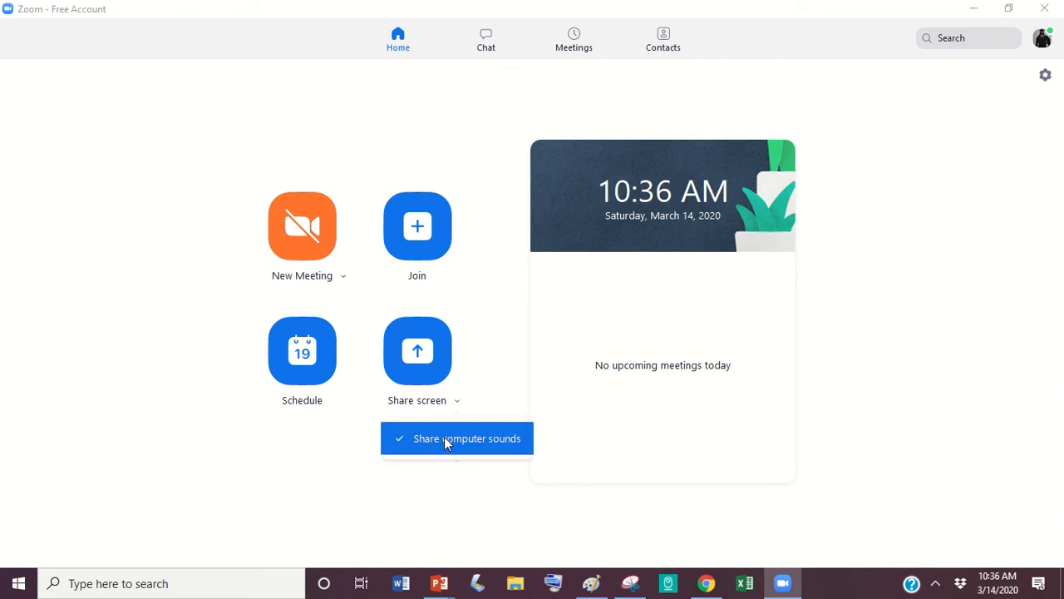
click(402, 439)
mouse_move(430, 586)
click(398, 441)
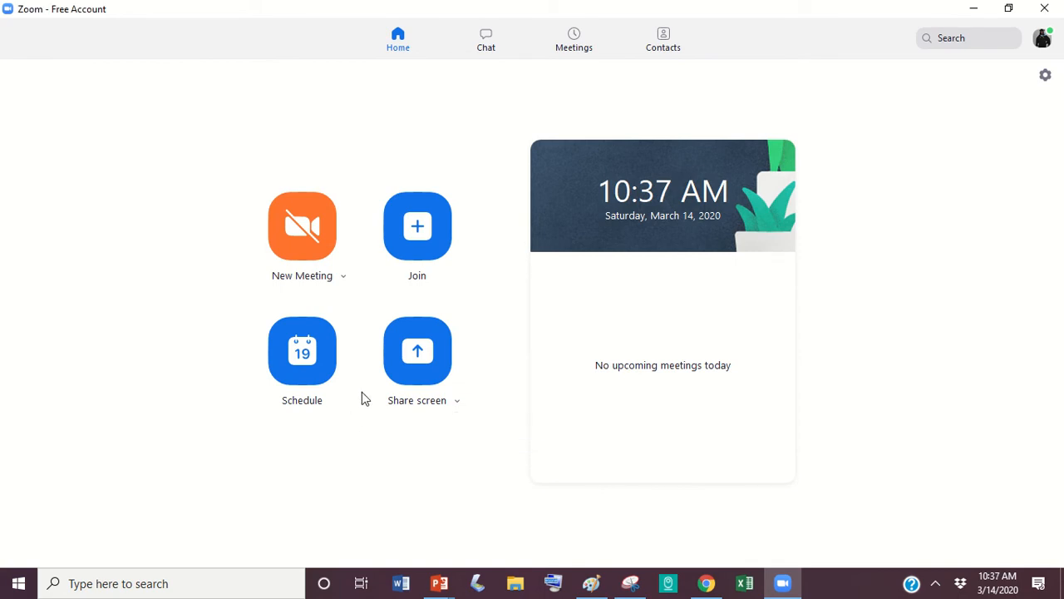
Open the form for scheduling a new meeting and review its topic, start, duration, password, video, audio and calendar settings.
click(309, 363)
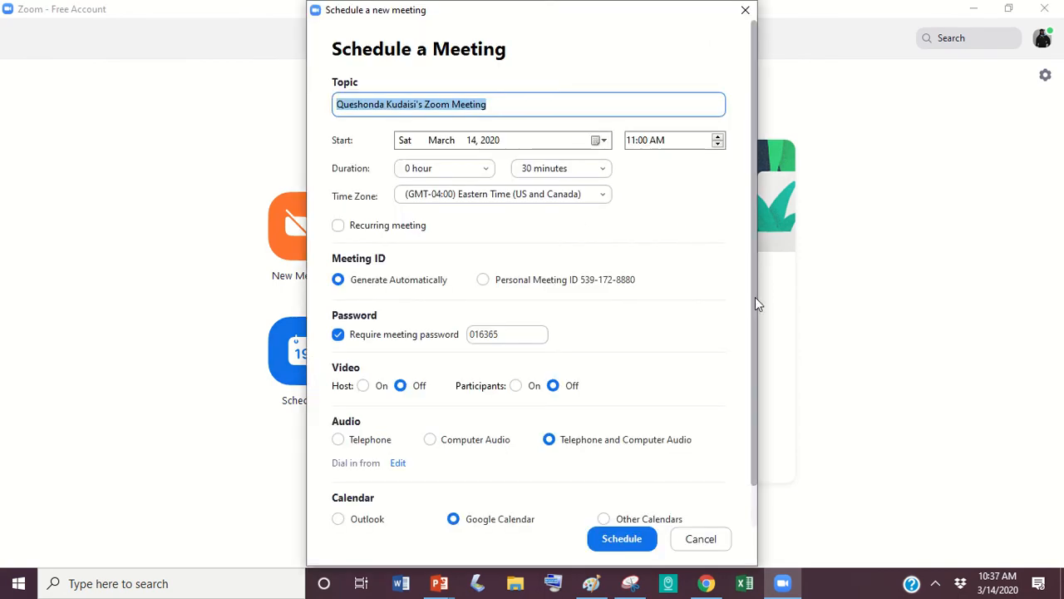
scroll(754, 301, down, 2)
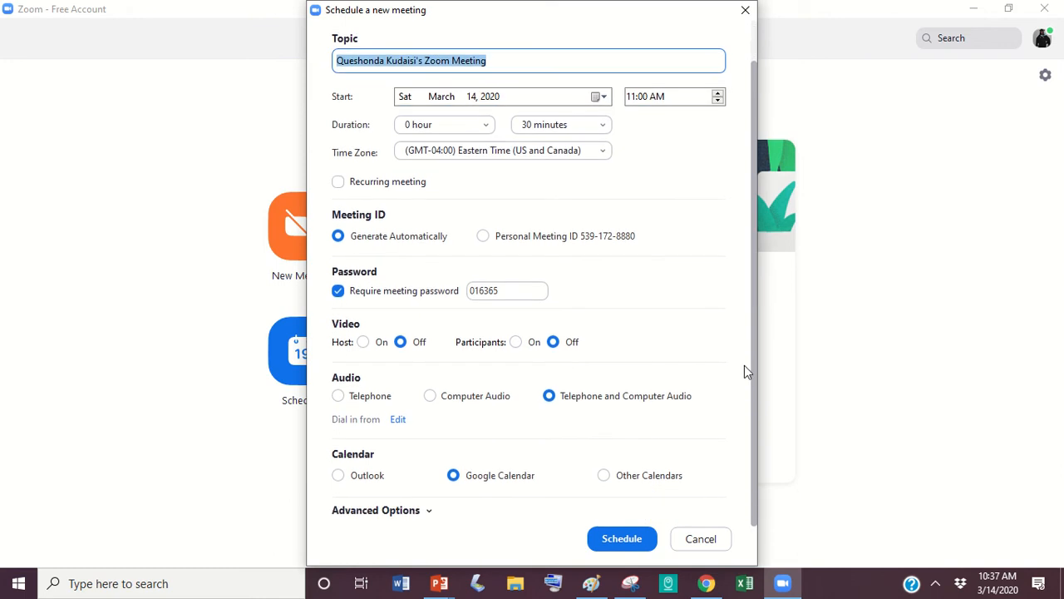
scroll(754, 268, up, 2)
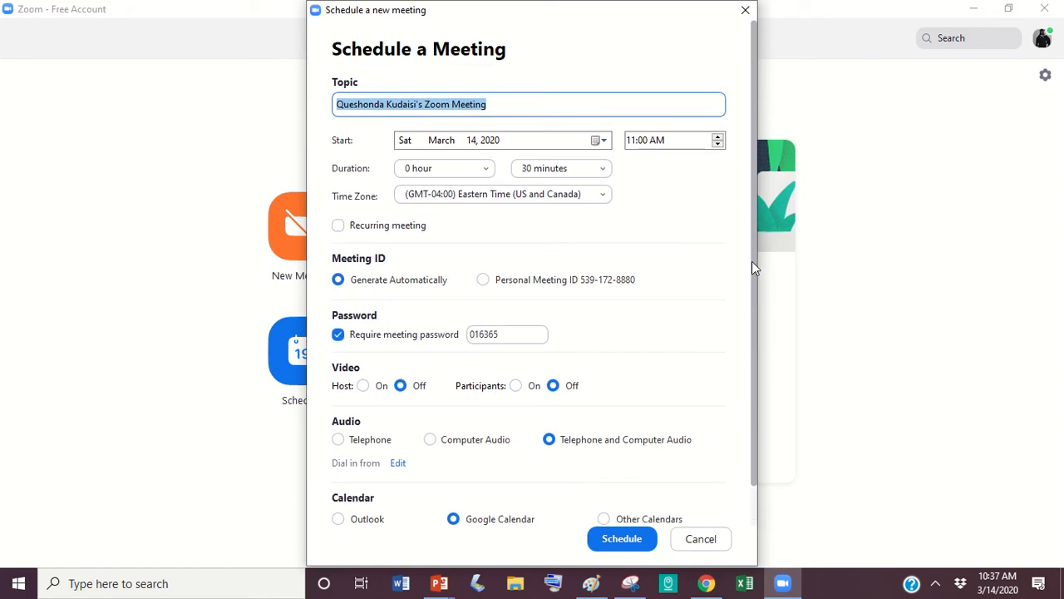
click(505, 103)
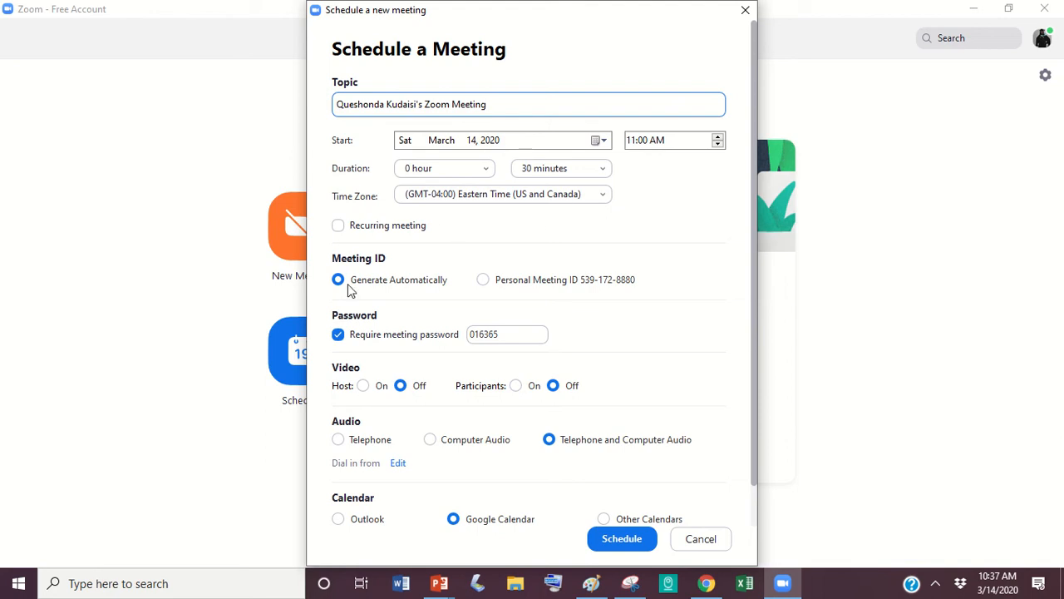
click(449, 164)
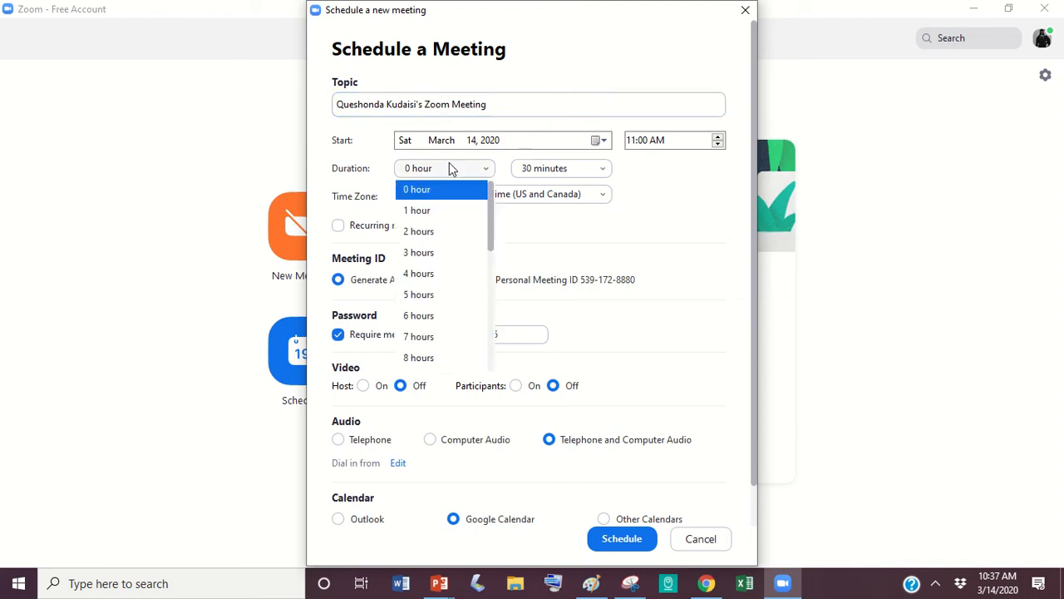
click(671, 186)
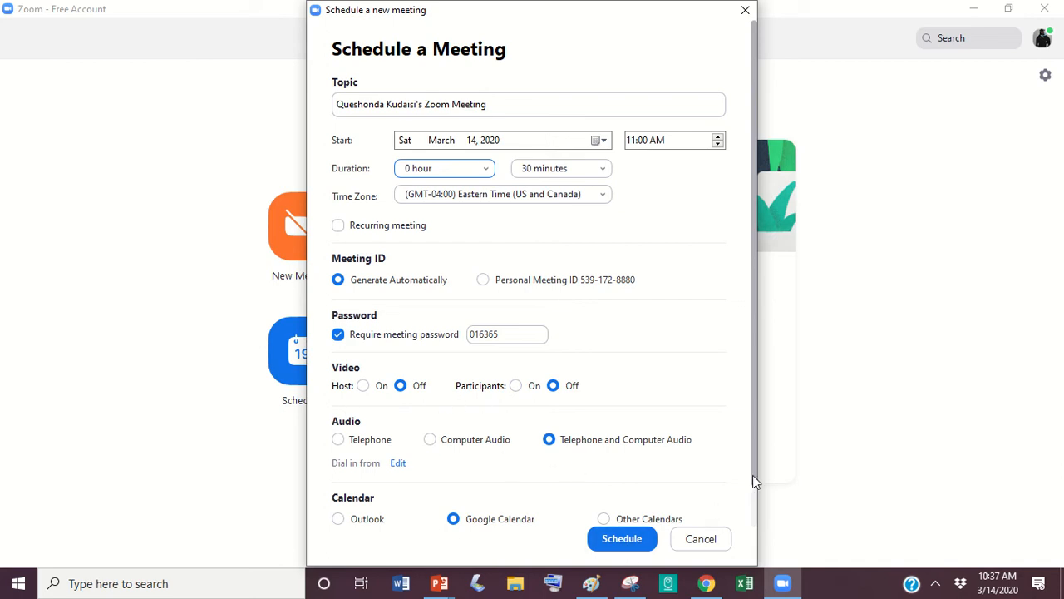
drag(753, 481, 753, 517)
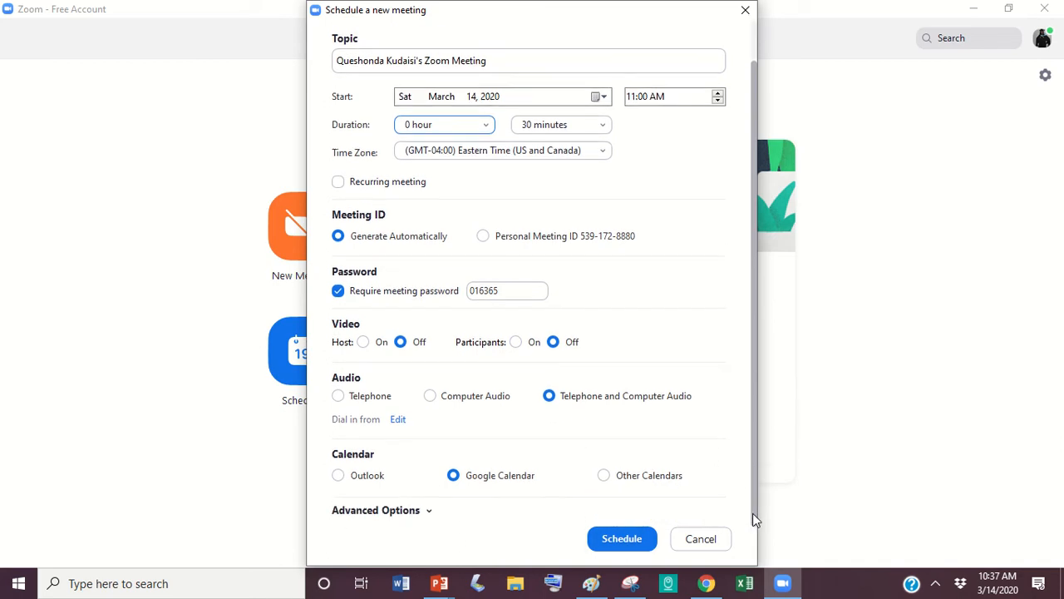
Try enabling join before host, mute participants on entry and automatic local recording for the meeting, then discard it.
click(429, 513)
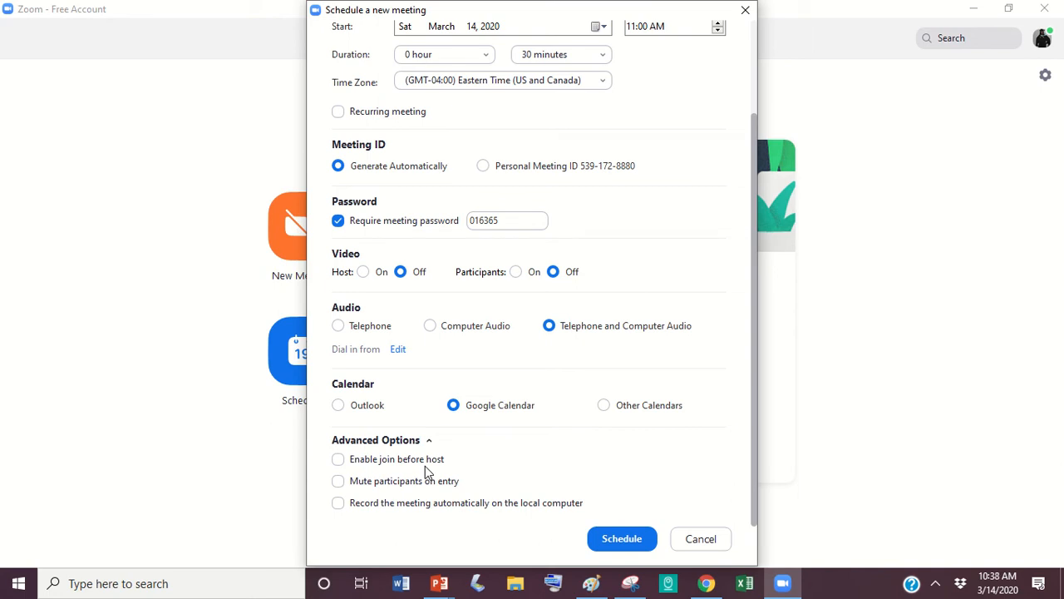
click(338, 462)
click(339, 483)
click(336, 505)
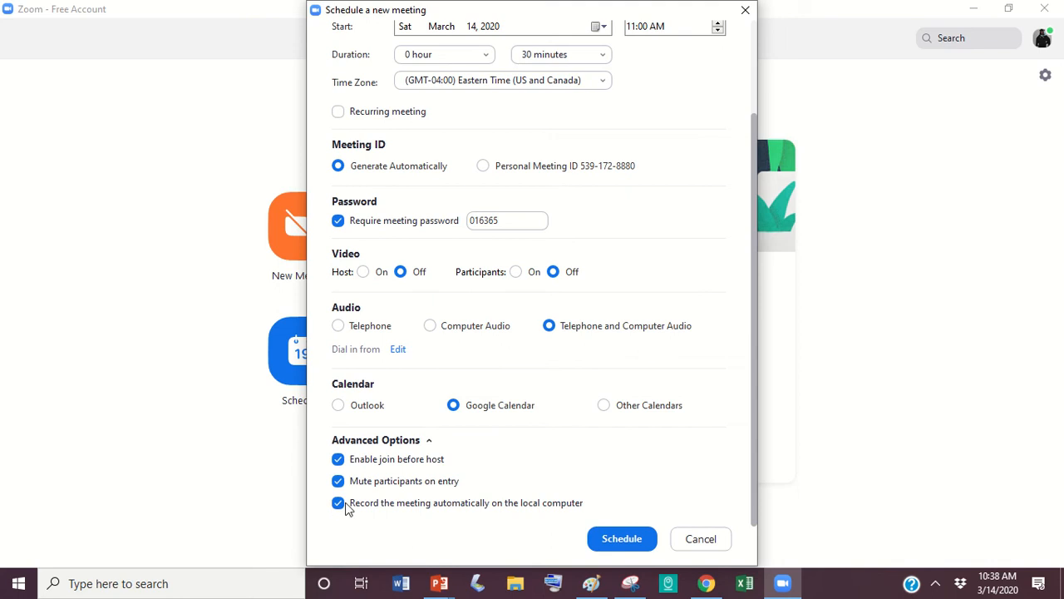
click(700, 539)
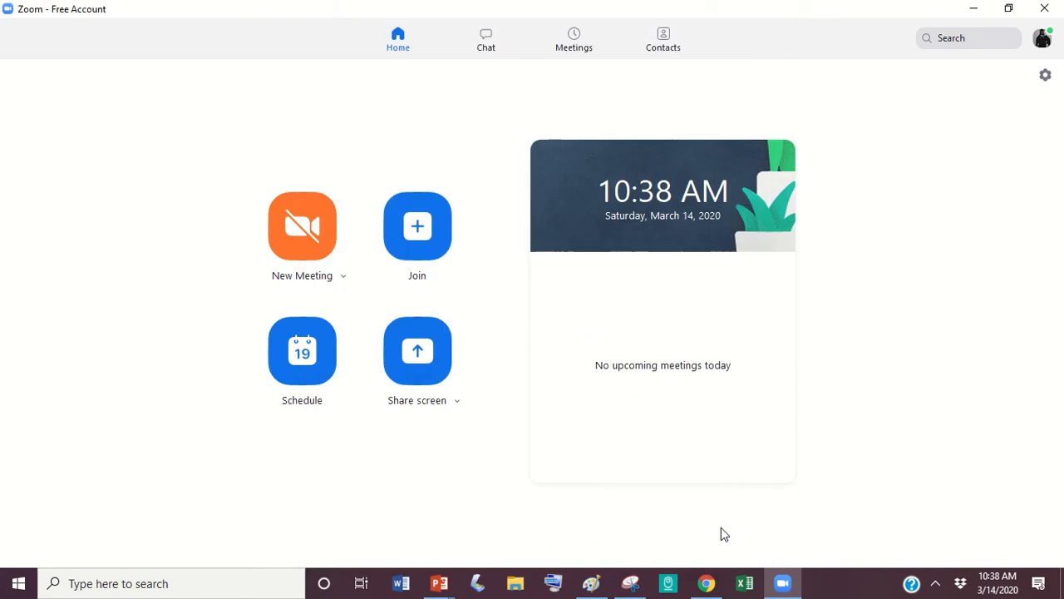
Examine the Join a Meeting form and the video and personal meeting ID options for new meetings.
click(426, 217)
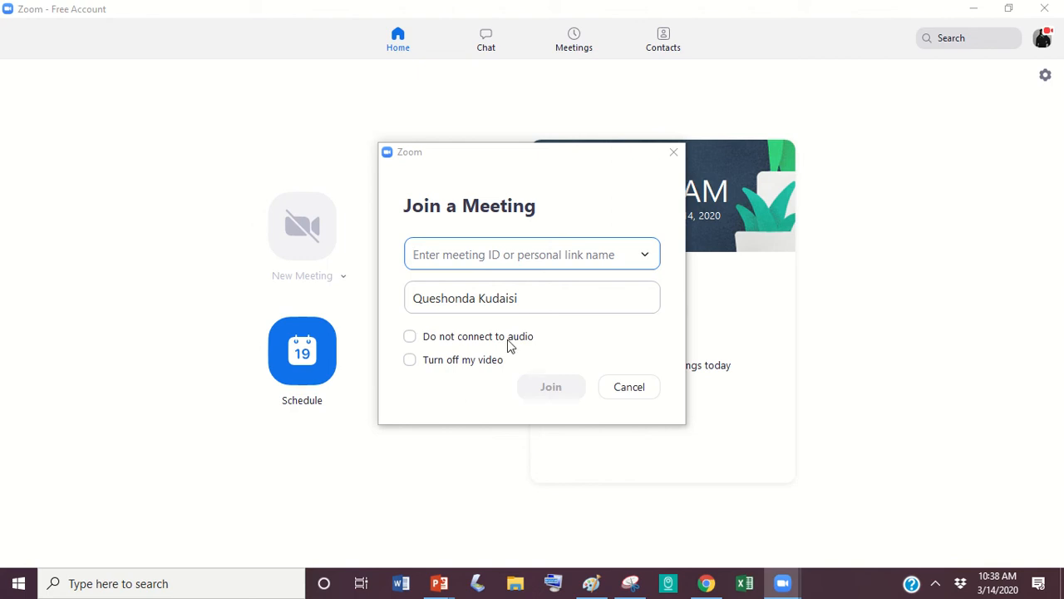
click(627, 398)
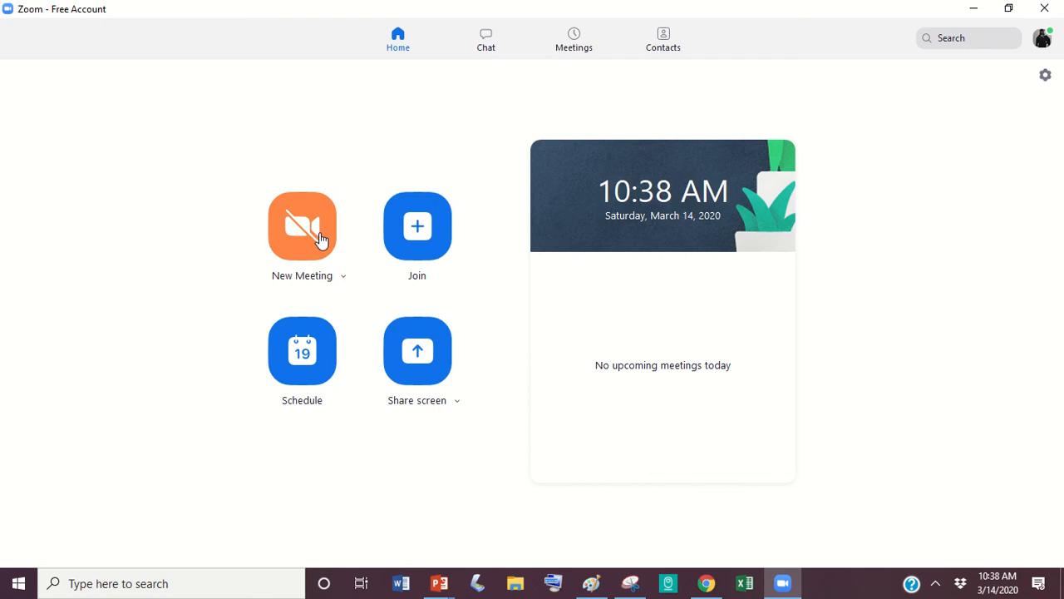
click(340, 279)
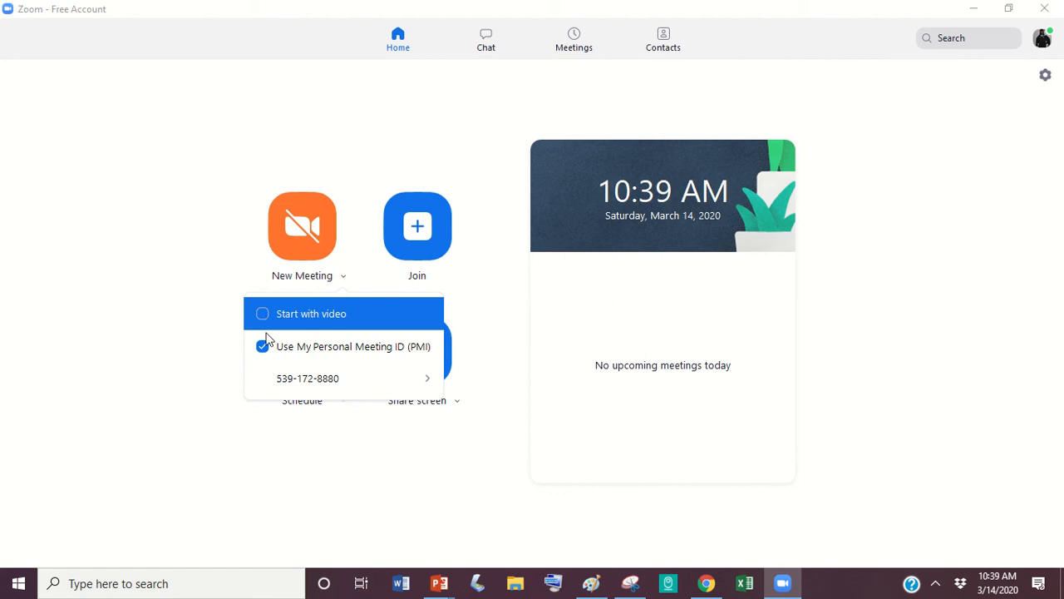
click(193, 353)
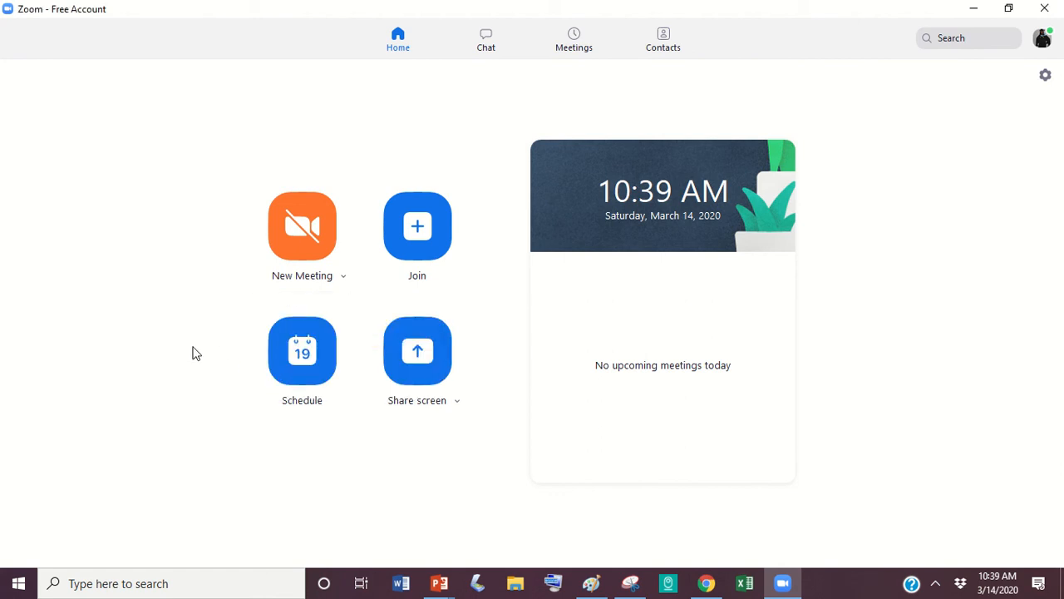
Start a new meeting without video, join it with computer audio and maximize the meeting window.
click(312, 237)
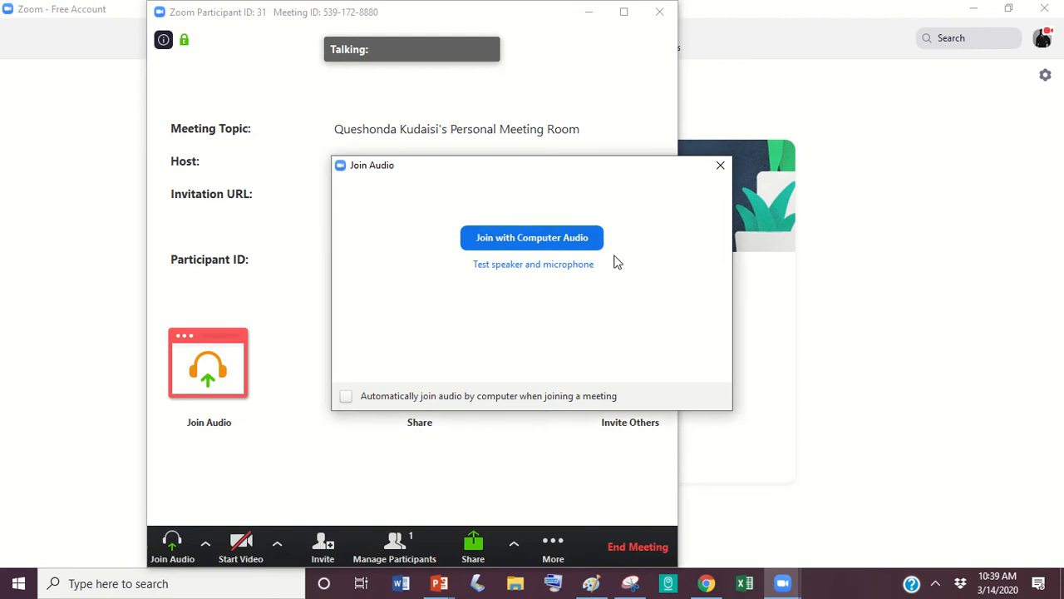
click(542, 239)
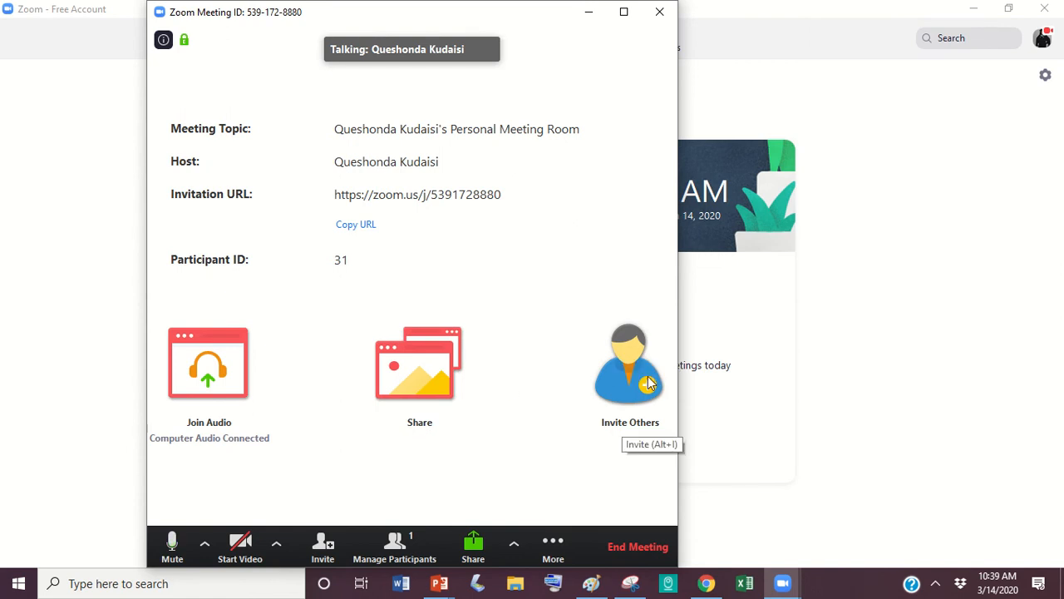
click(623, 12)
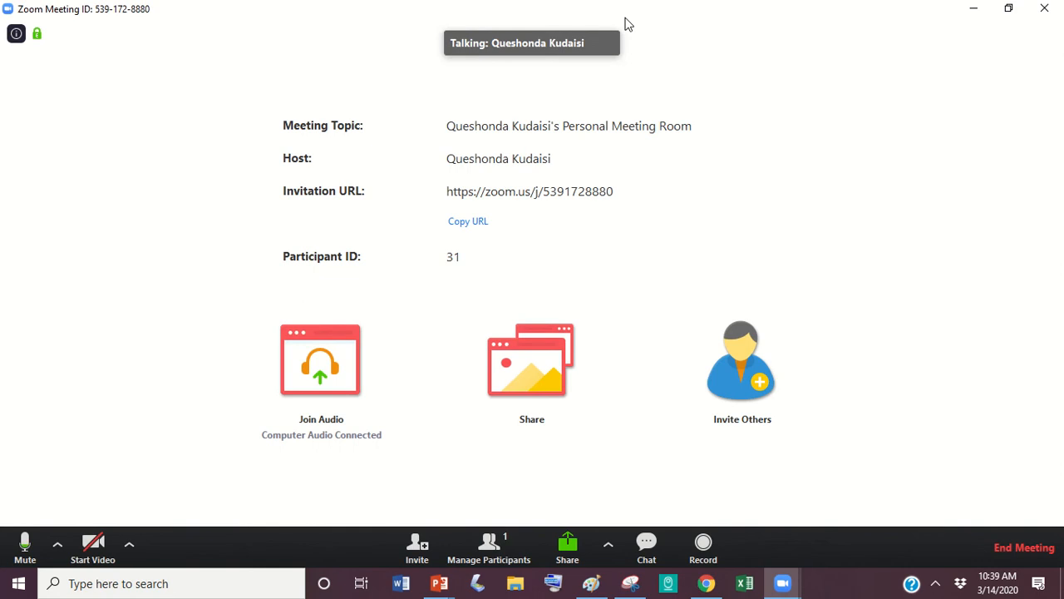
Mute and unmute the microphone, and start and stop the camera video.
click(24, 549)
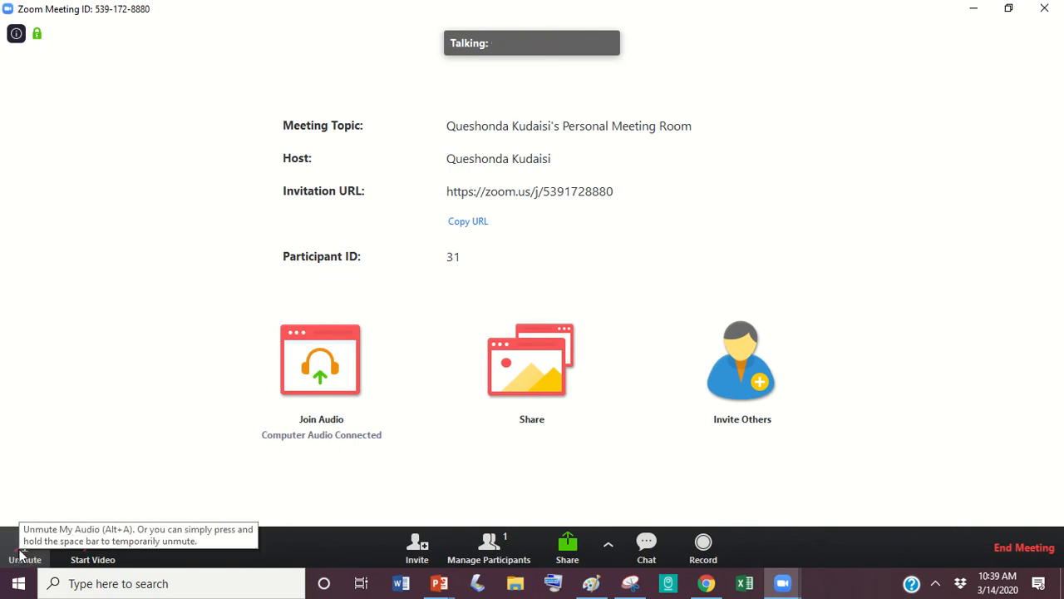
click(21, 552)
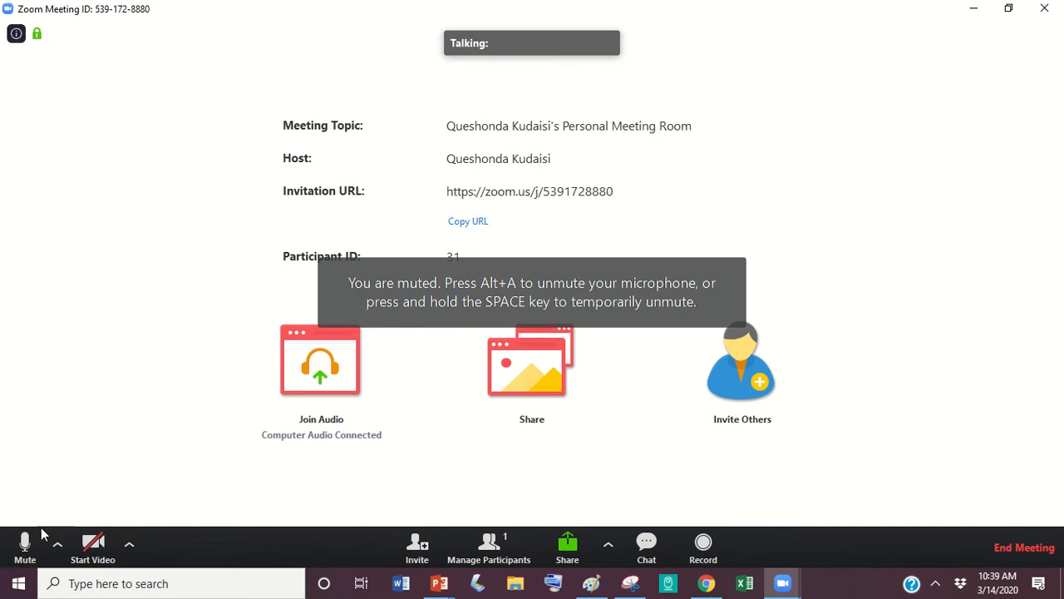
click(105, 541)
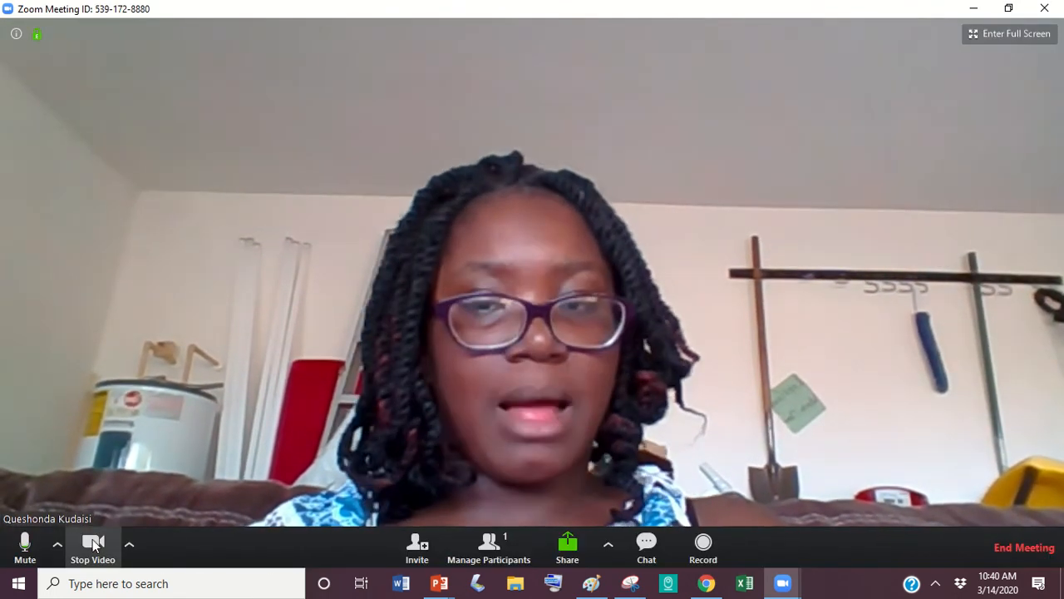
click(92, 544)
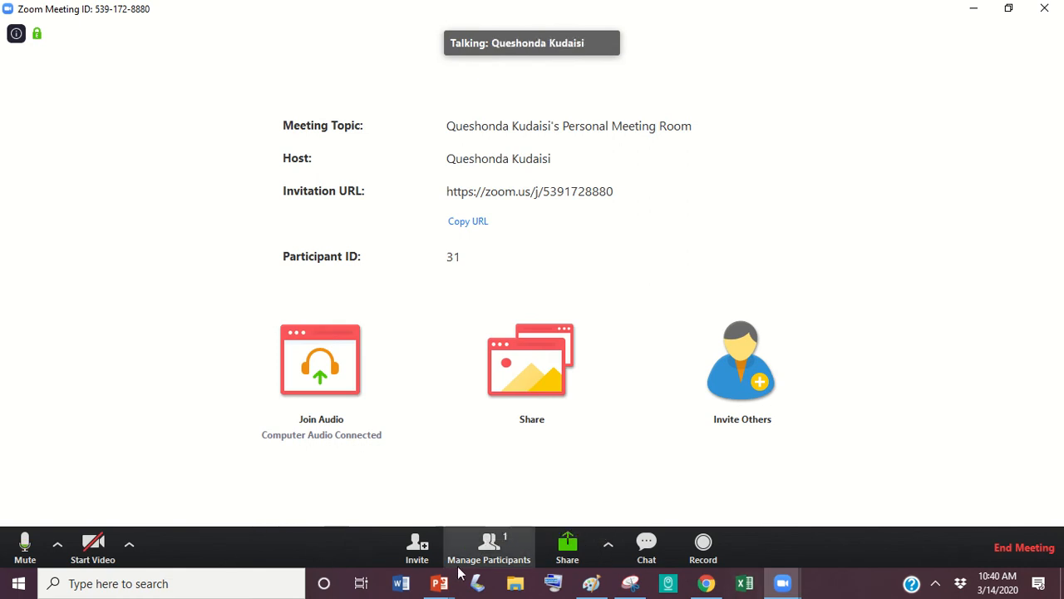
Create a meeting invitation by email with Gmail and enter the recipient's email address.
click(413, 549)
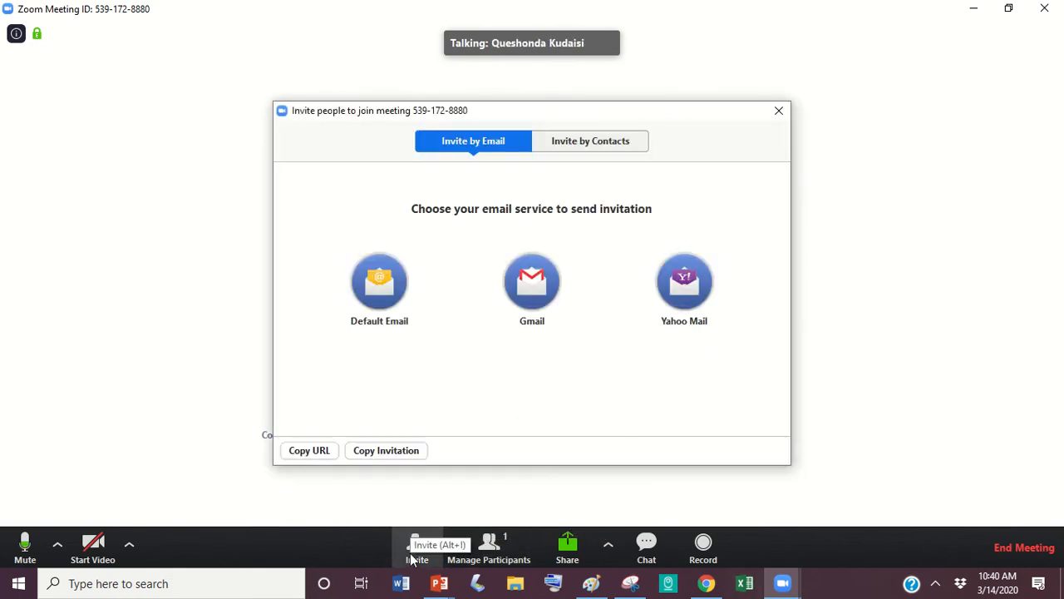
click(530, 304)
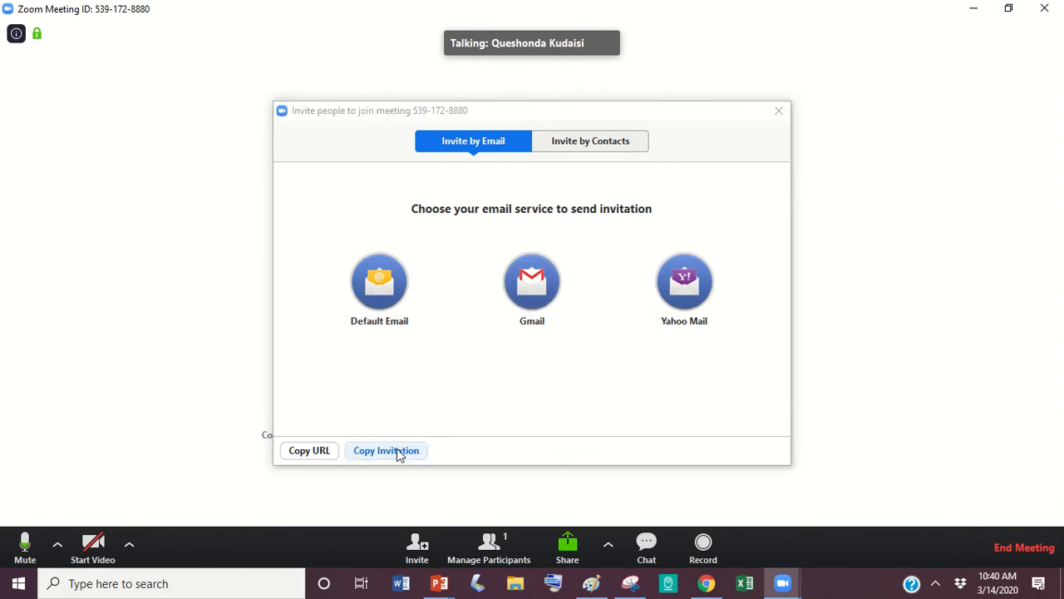
click(537, 280)
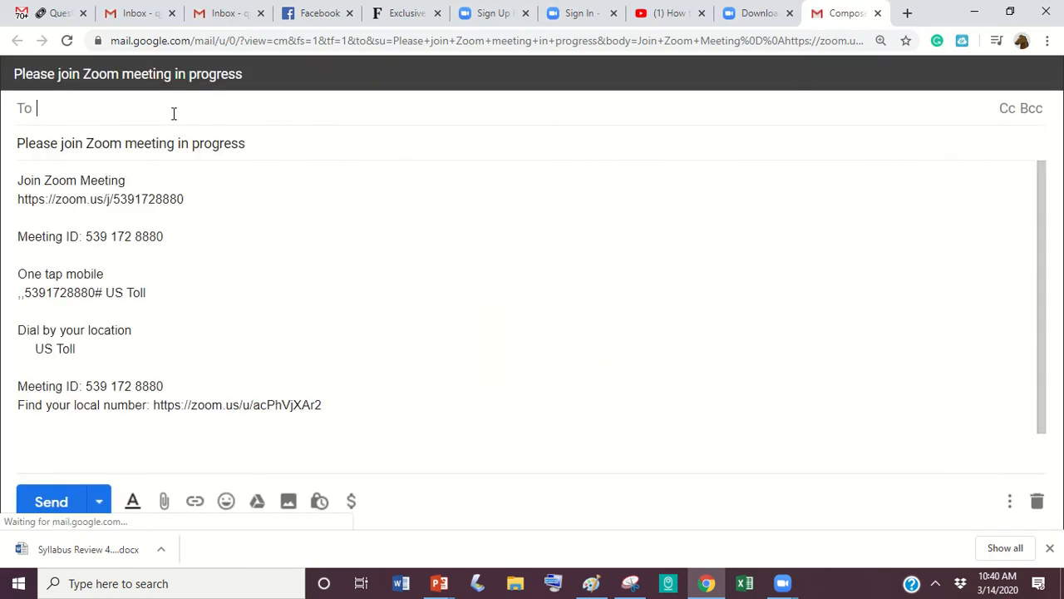
text(omk)
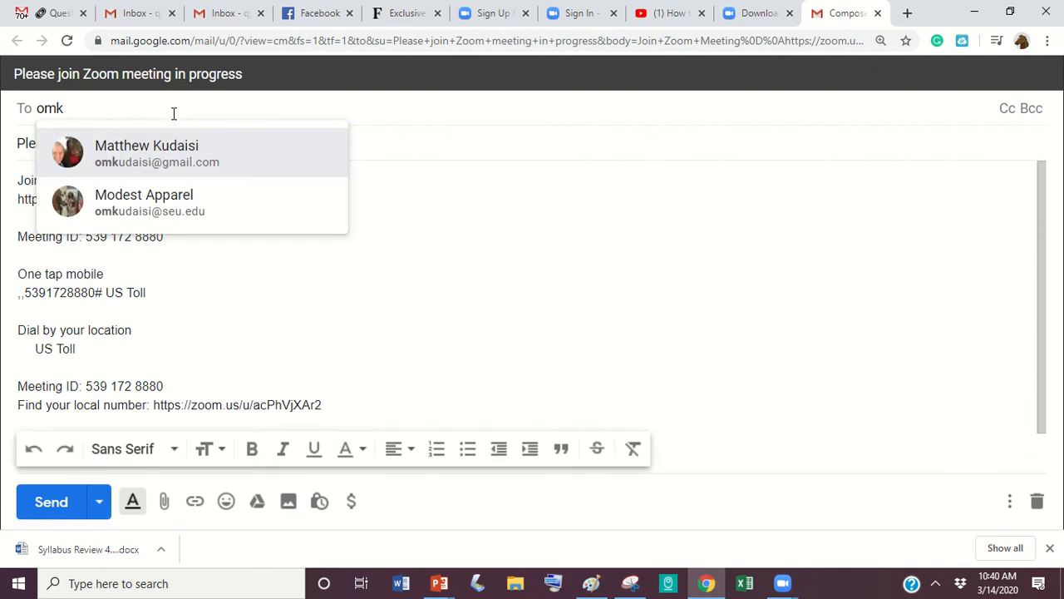
click(184, 156)
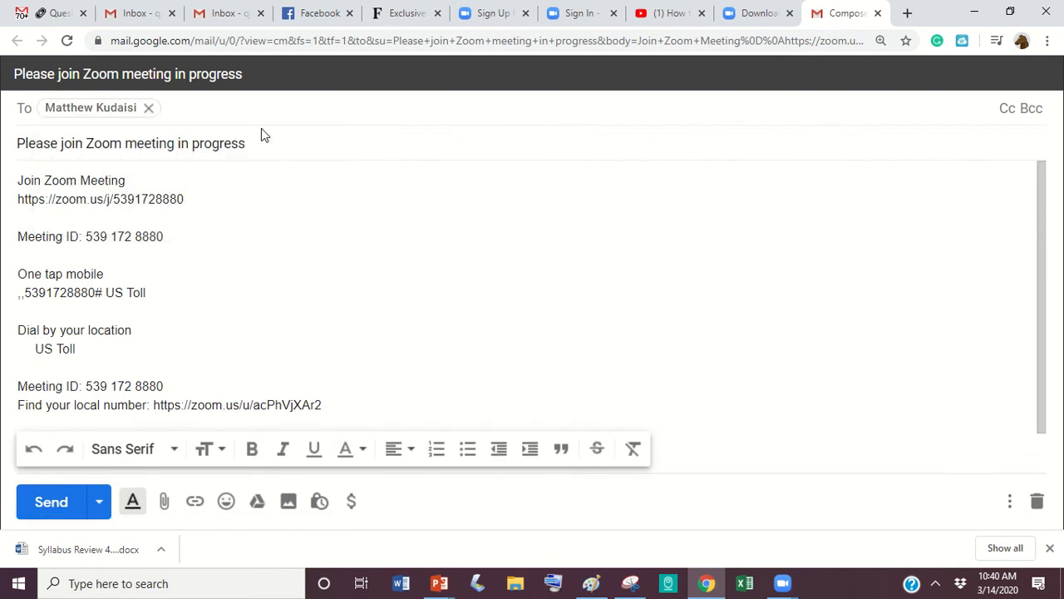
click(261, 128)
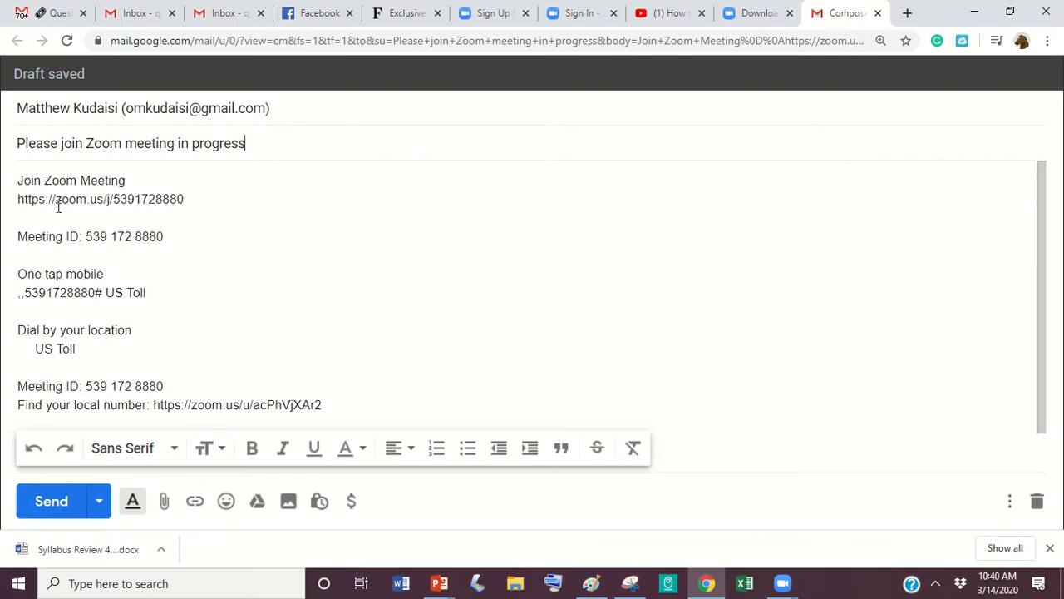
Review the join link, meeting ID and dial-in details in the invitation email and return to the Zoom meeting.
drag(24, 186, 193, 207)
click(14, 239)
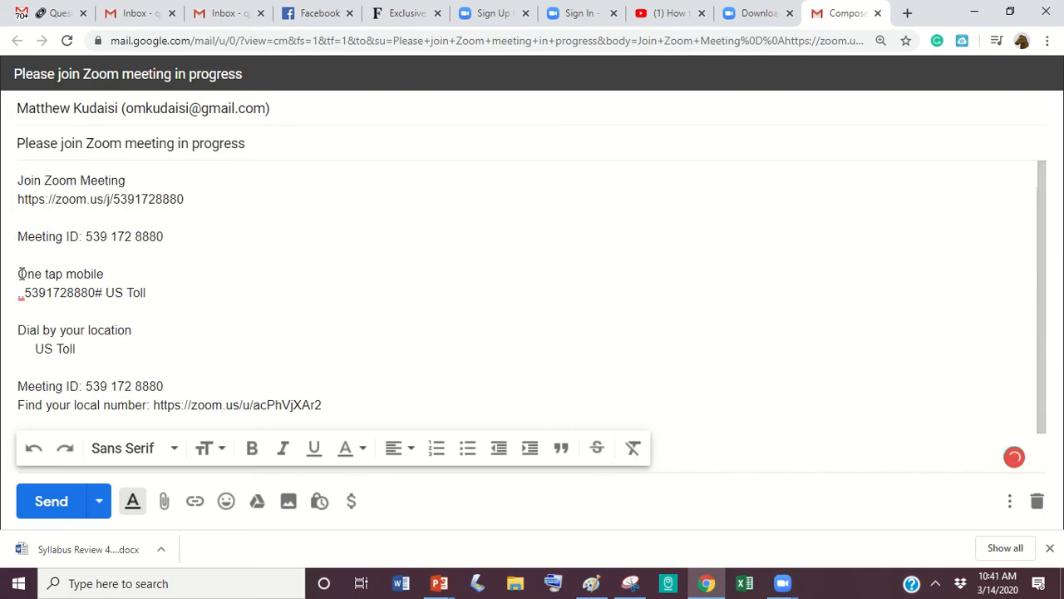
drag(19, 274, 161, 287)
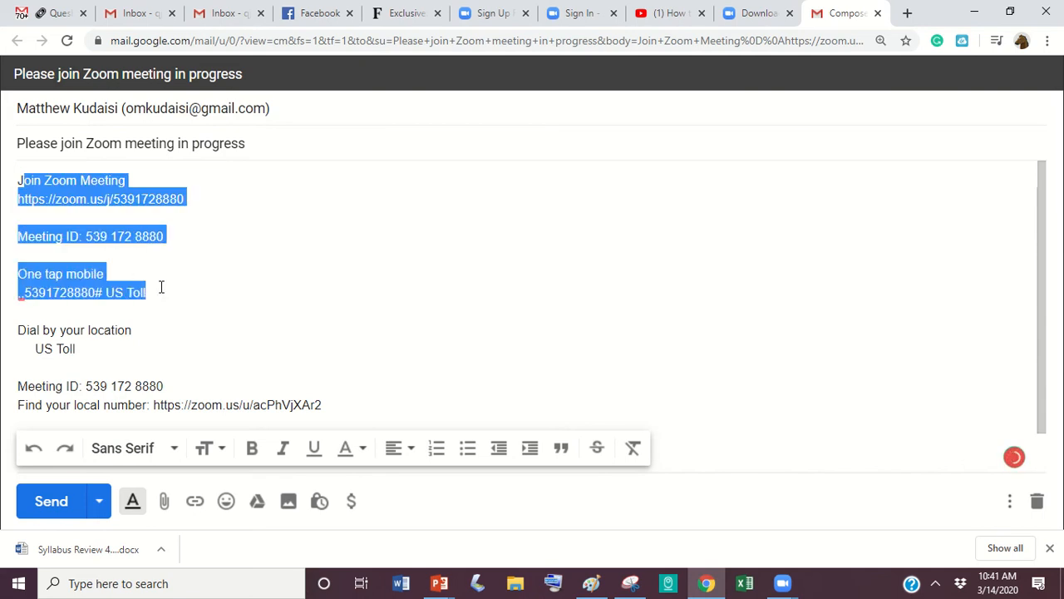
click(178, 330)
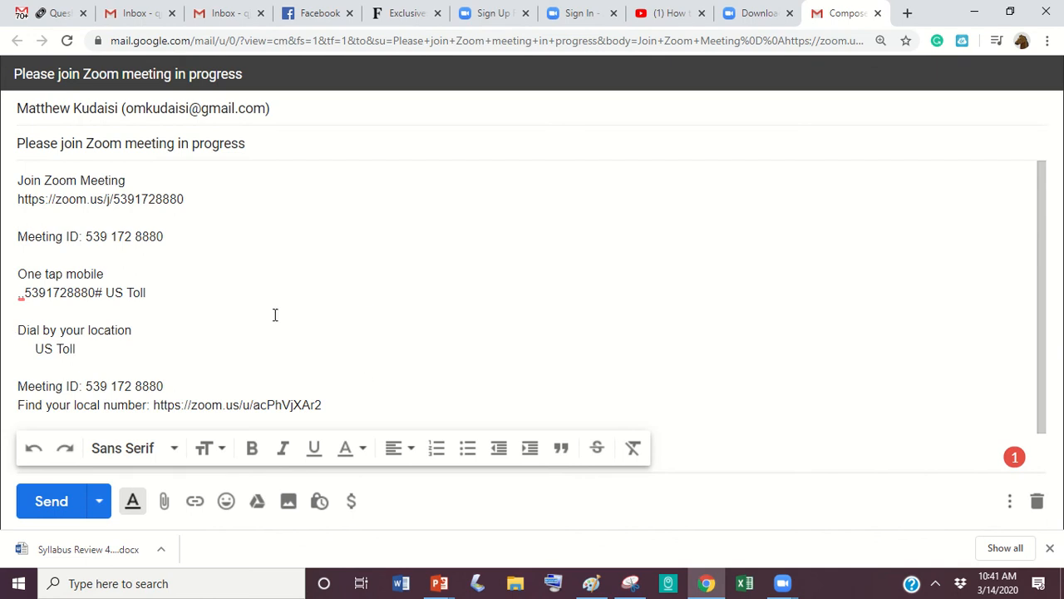
drag(1041, 357, 1024, 192)
click(971, 12)
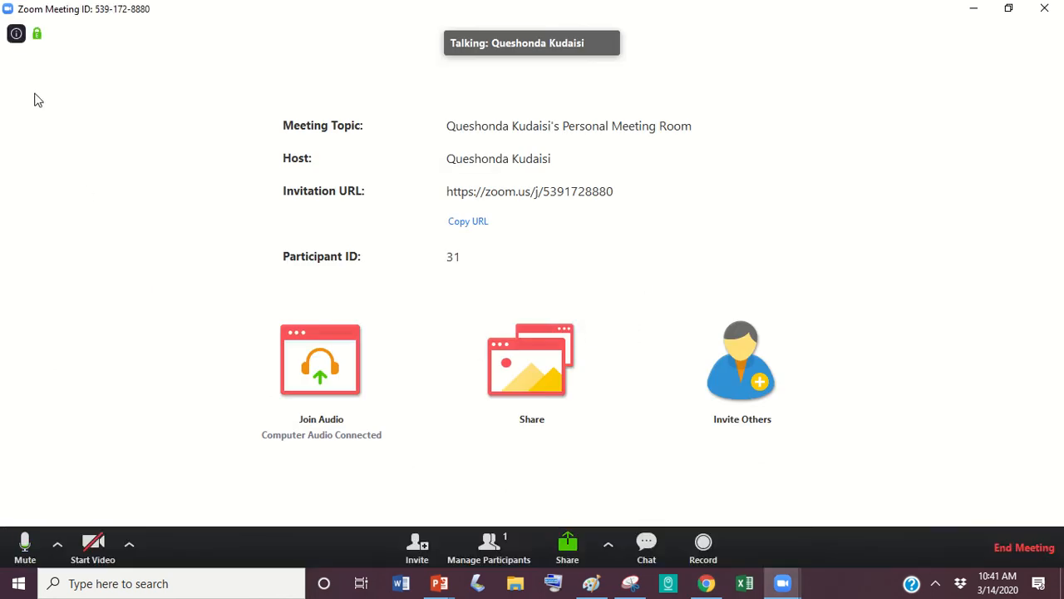
Start the camera video and show the meeting's participants list.
click(89, 553)
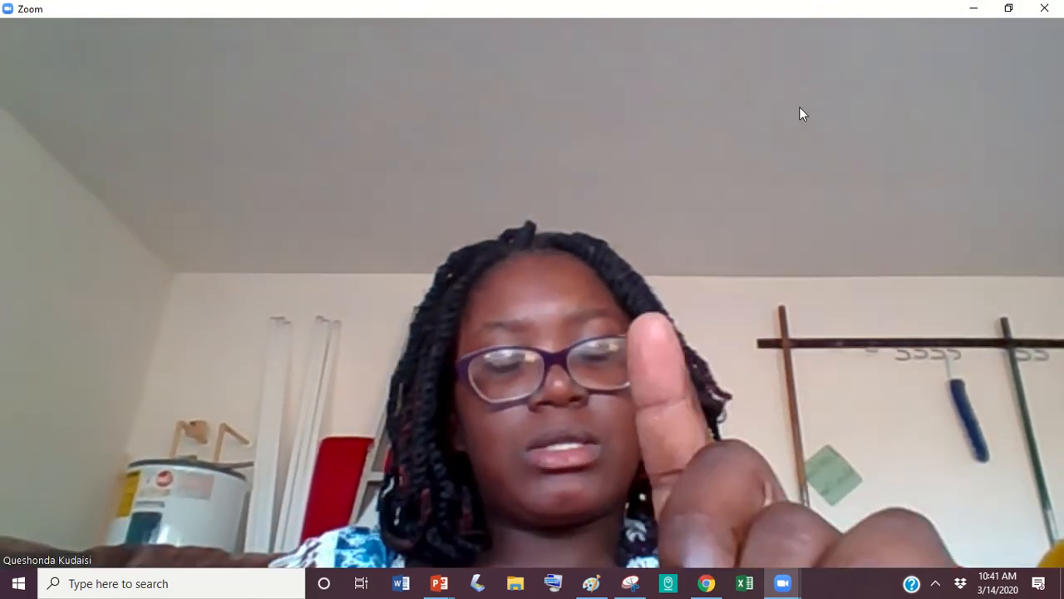
click(490, 545)
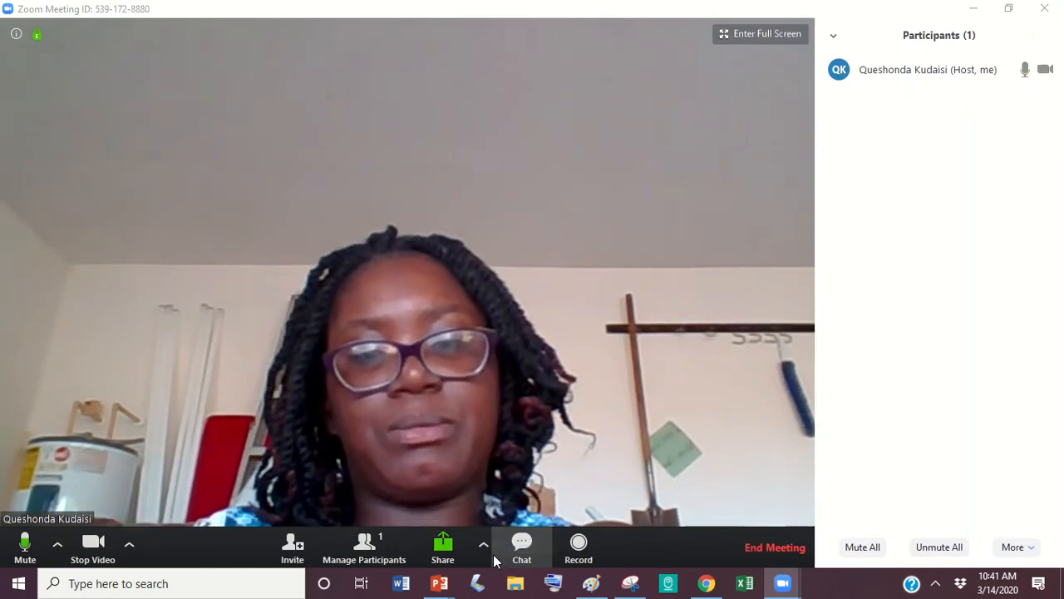
Review the additional participant controls, such as muting on entry and locking the meeting, and close them without changing any option.
mouse_move(1022, 76)
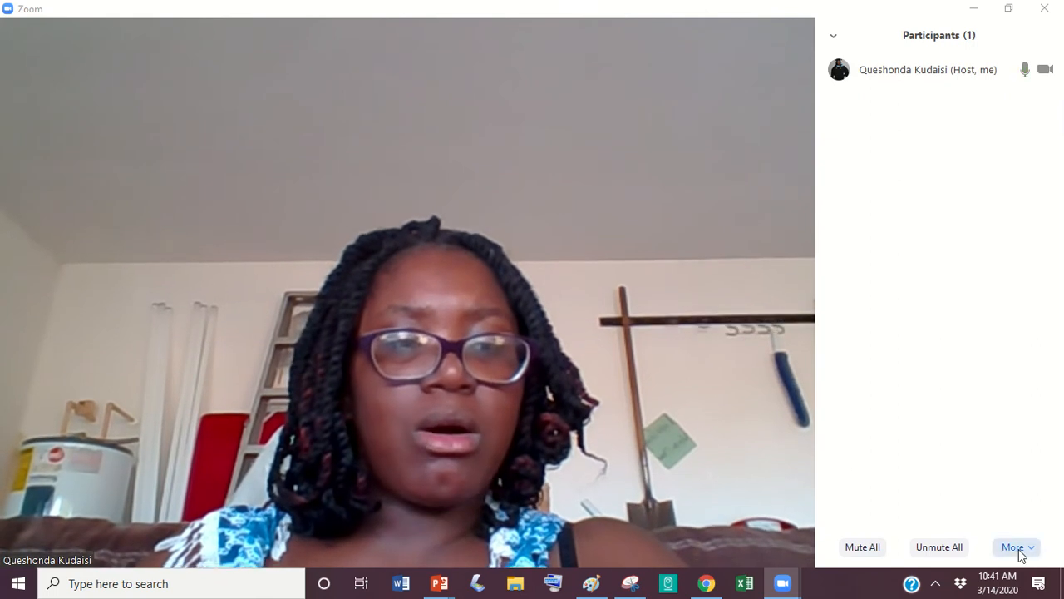
click(1019, 549)
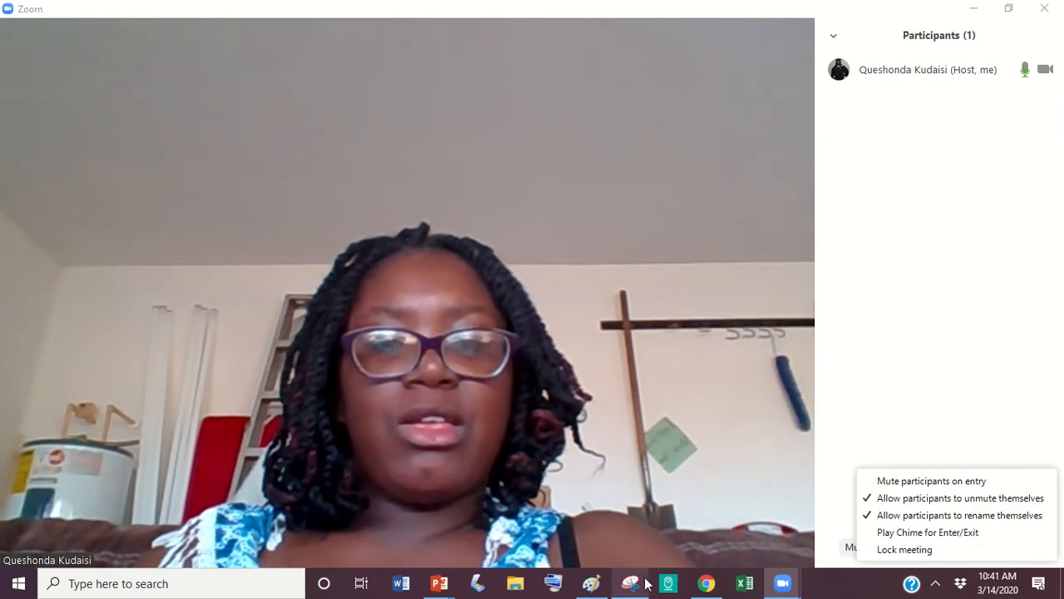
click(491, 429)
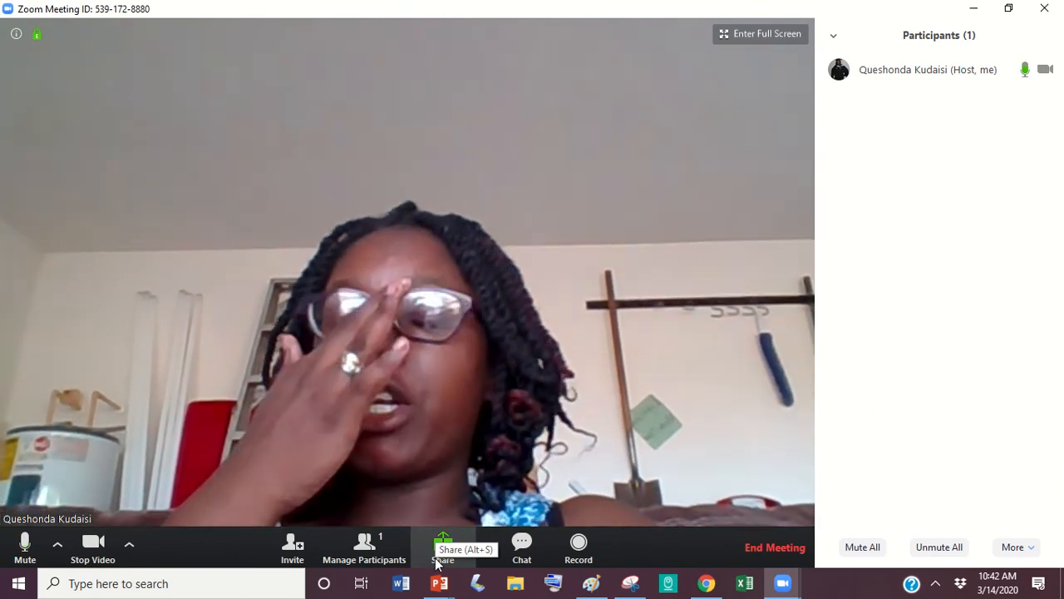
Switch to the FSA Assessment presentation in PowerPoint, select its first slide, and return to the Zoom meeting.
mouse_move(439, 582)
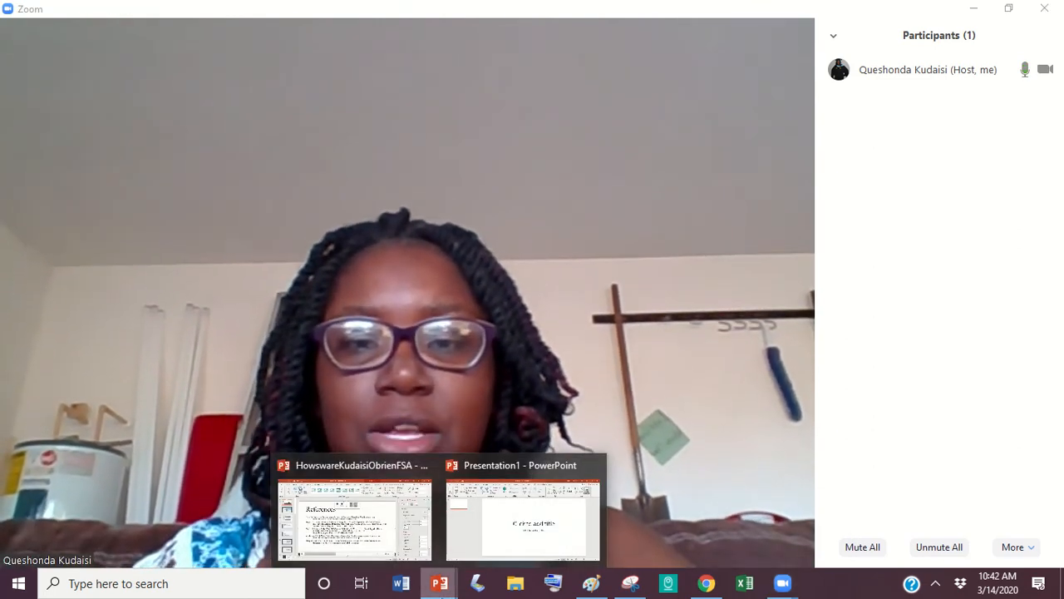
click(388, 540)
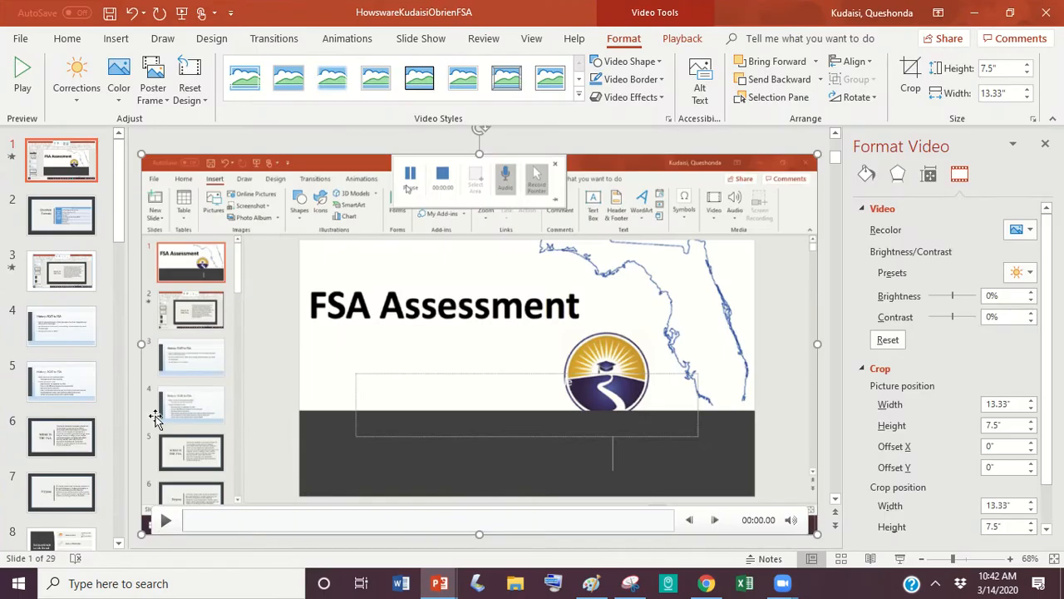
click(83, 163)
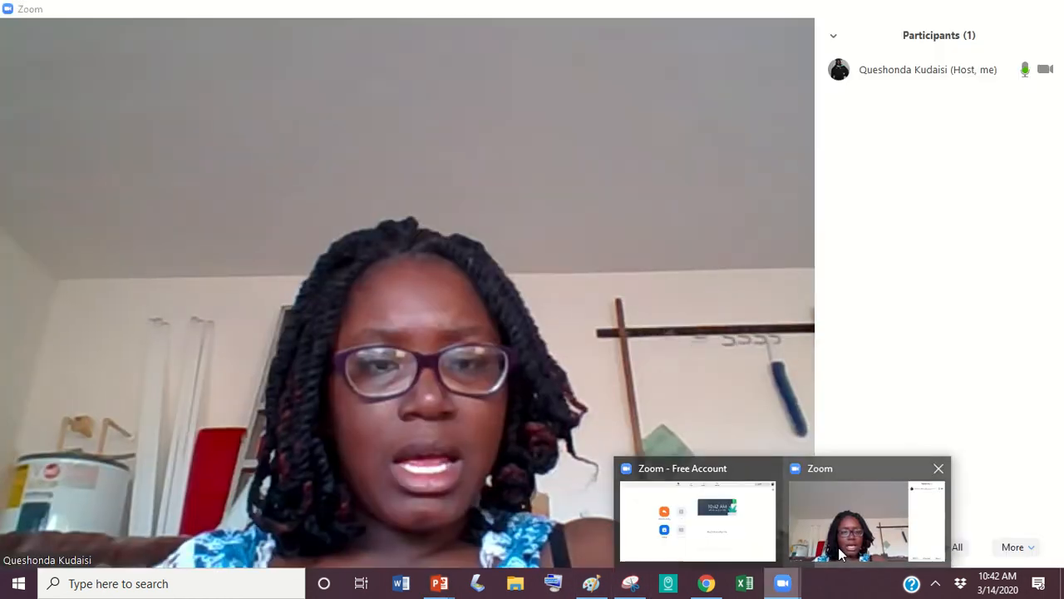
click(835, 545)
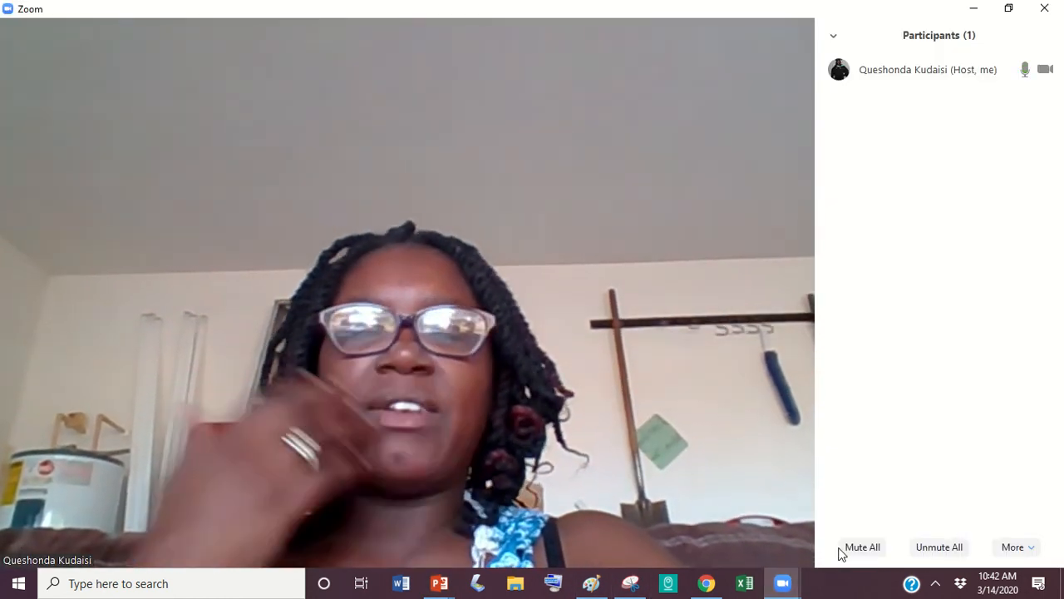
Share the PowerPoint window with the FSA Assessment presentation in the Zoom meeting.
mouse_move(503, 515)
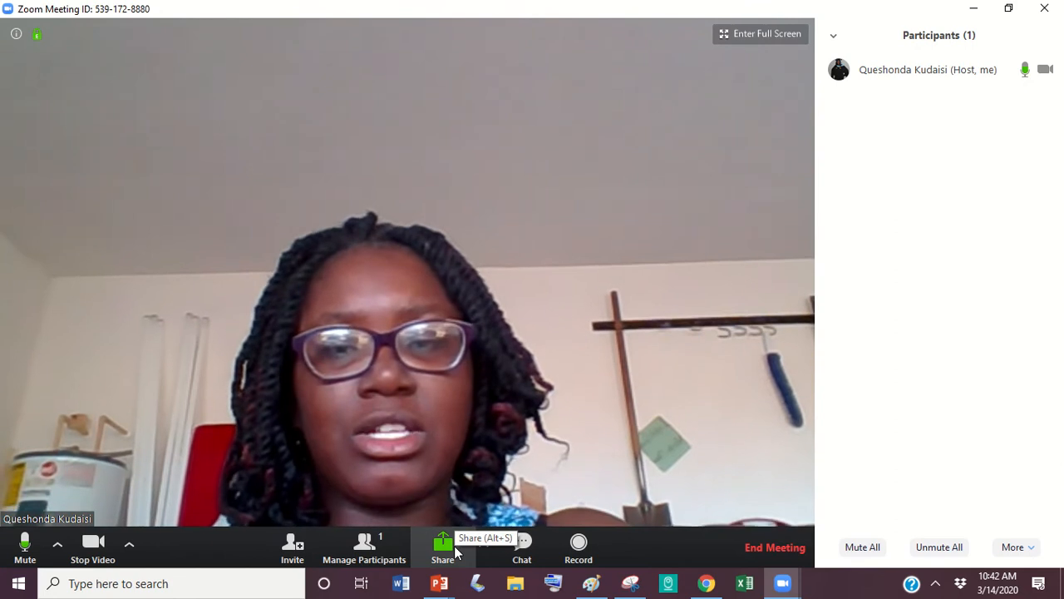
click(456, 551)
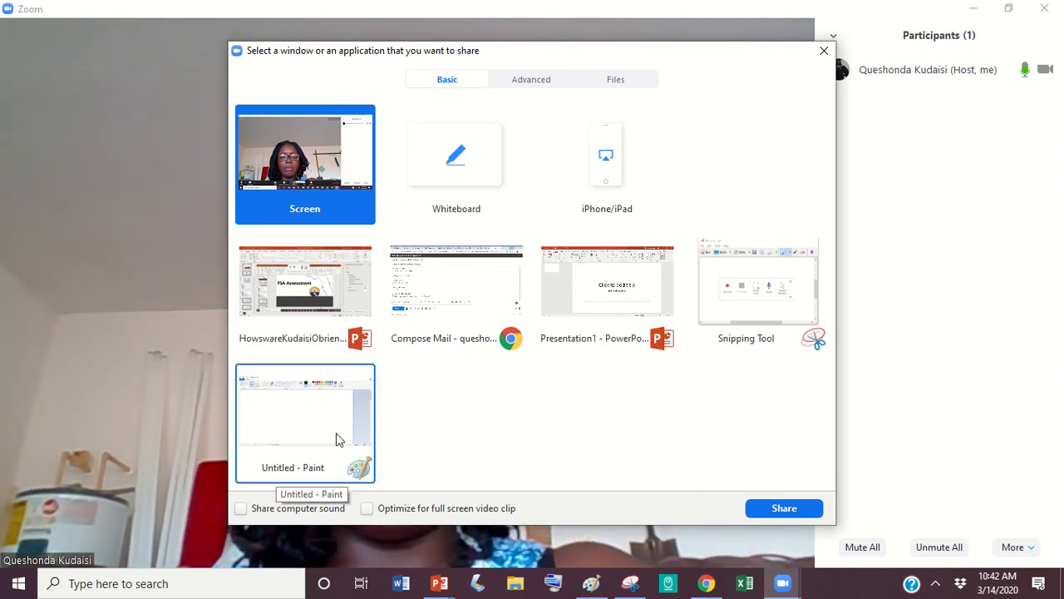
click(284, 321)
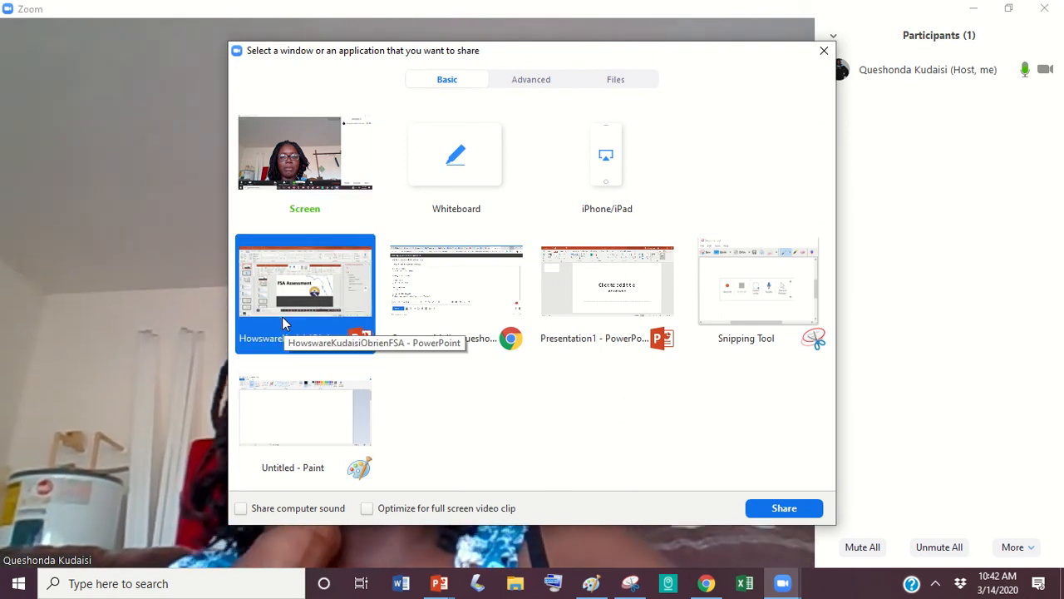
click(784, 508)
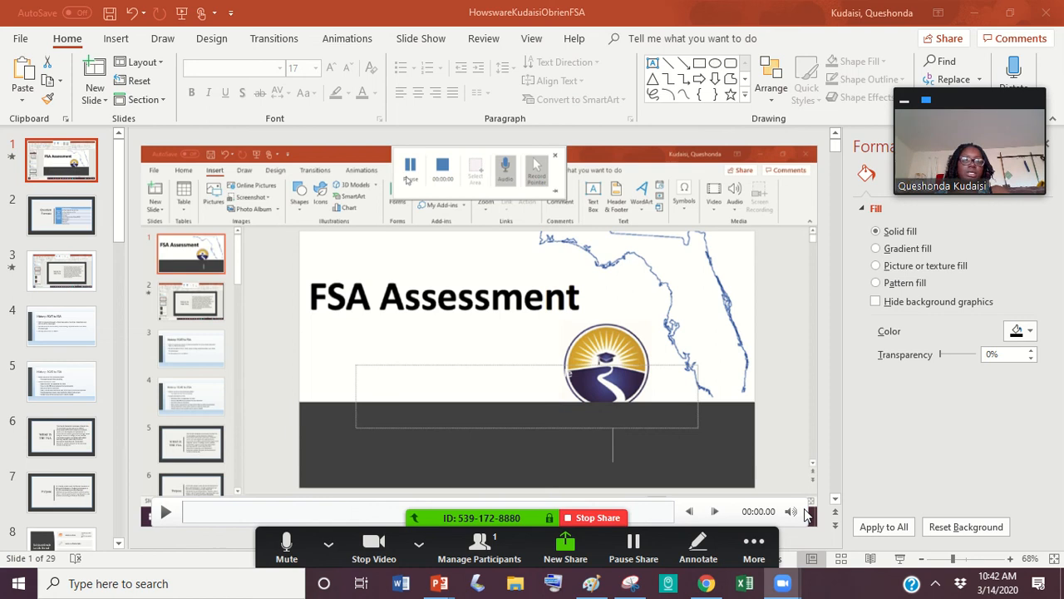